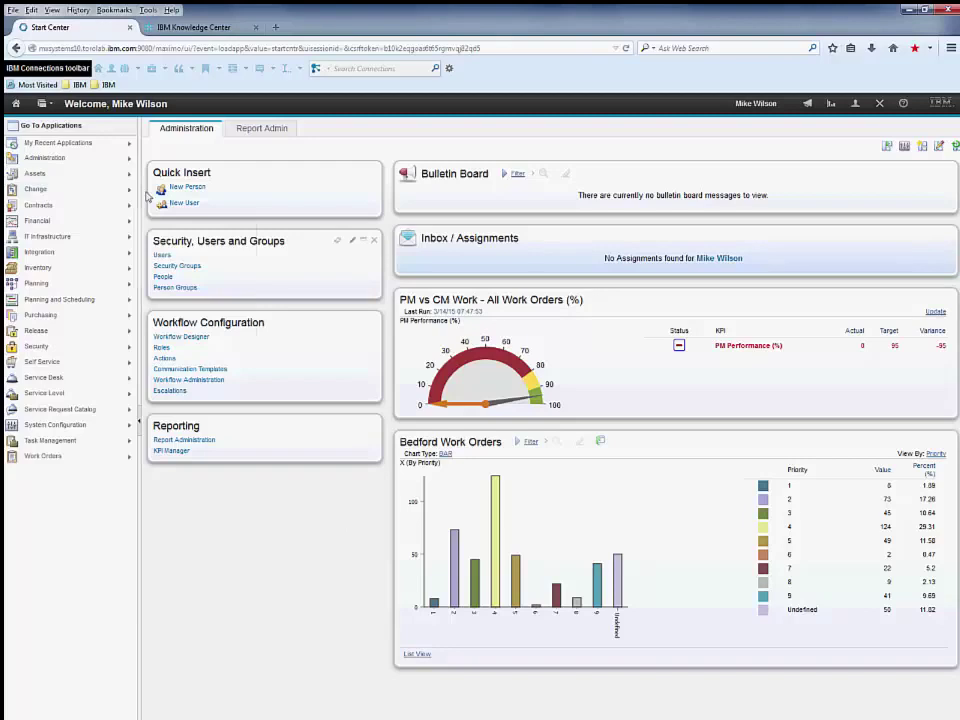
# Step: Create a new blackout period record named EASTER with the description Easter
pyautogui.moveTo(44, 195)
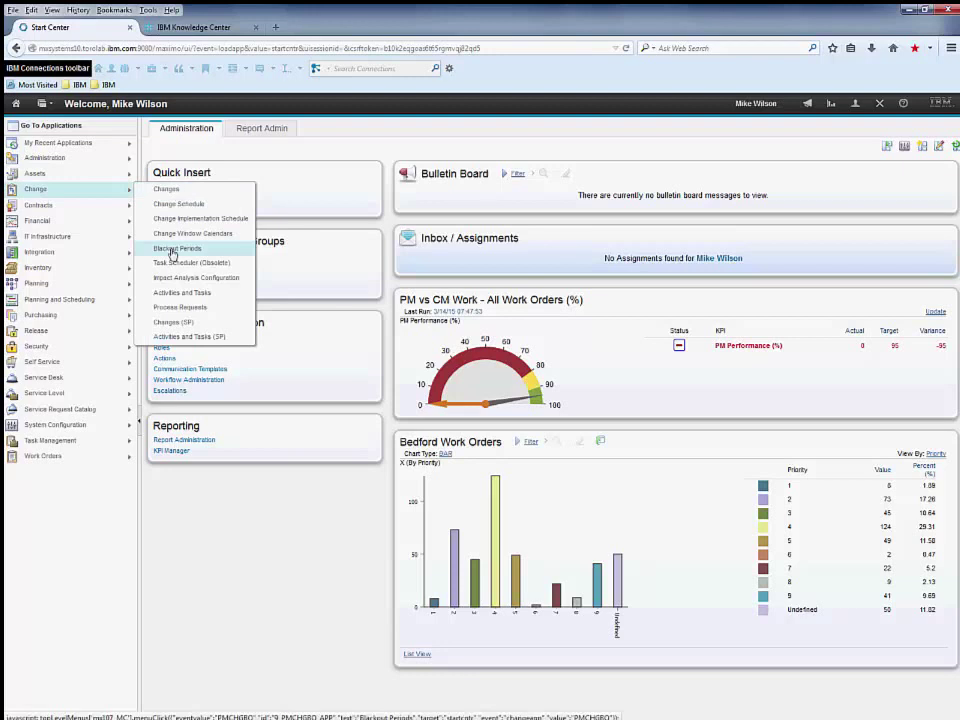
pyautogui.click(172, 254)
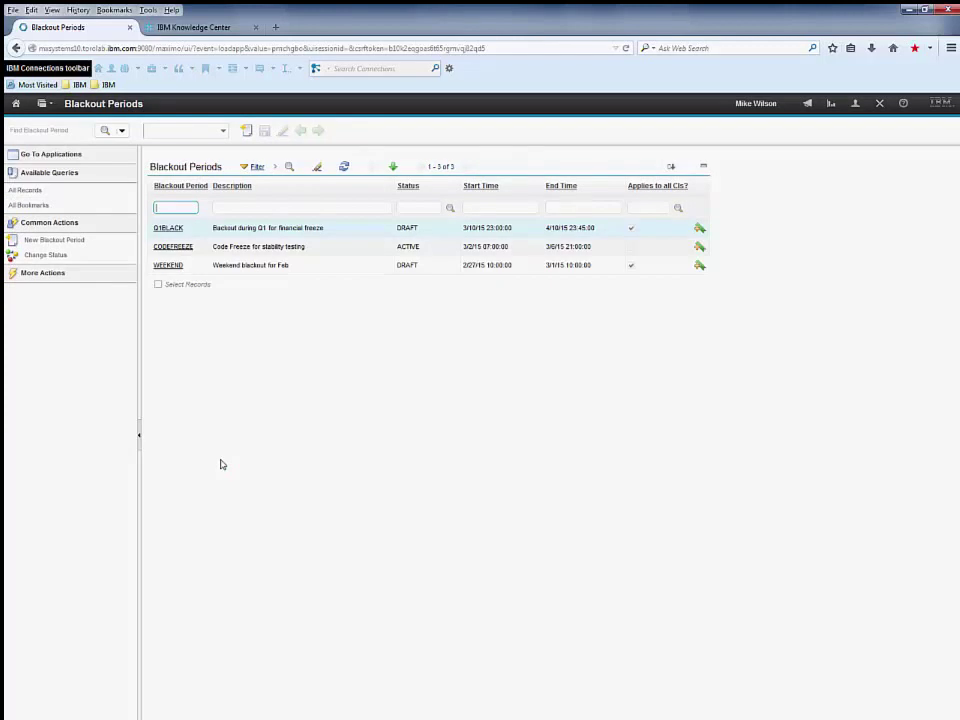
pyautogui.click(73, 241)
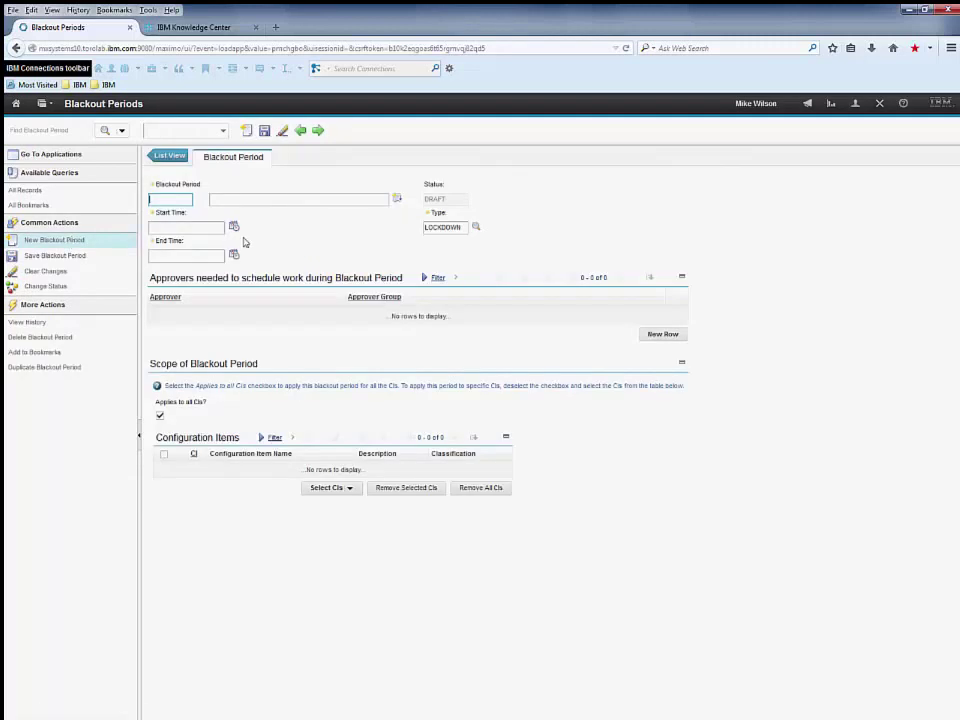
pyautogui.write('Tes')
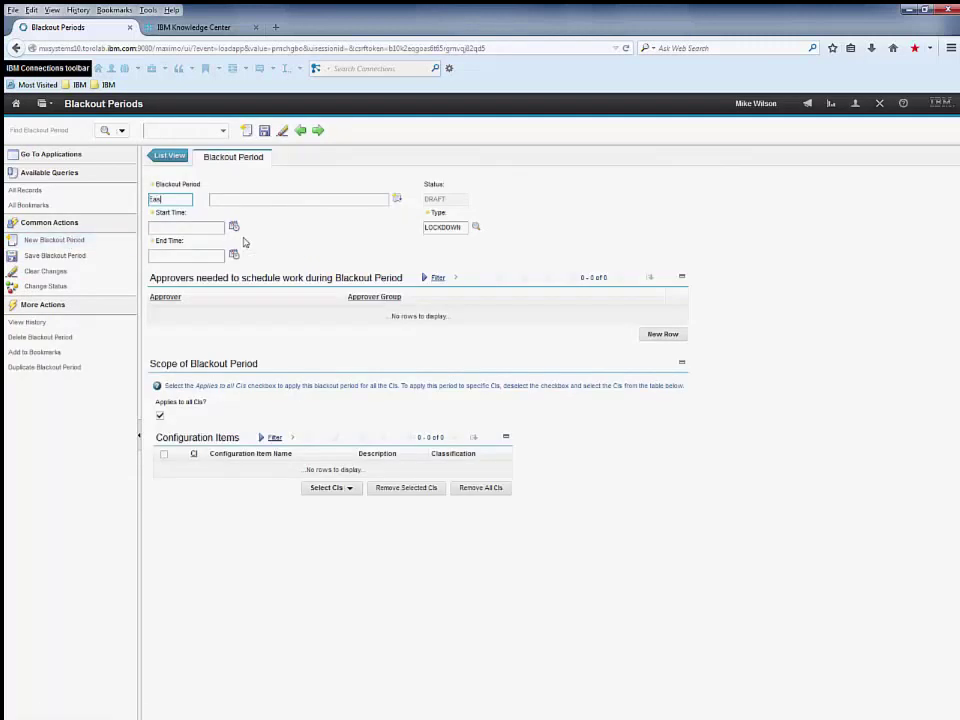
pyautogui.write('ter')
pyautogui.press('Tab')
pyautogui.write('Easter')
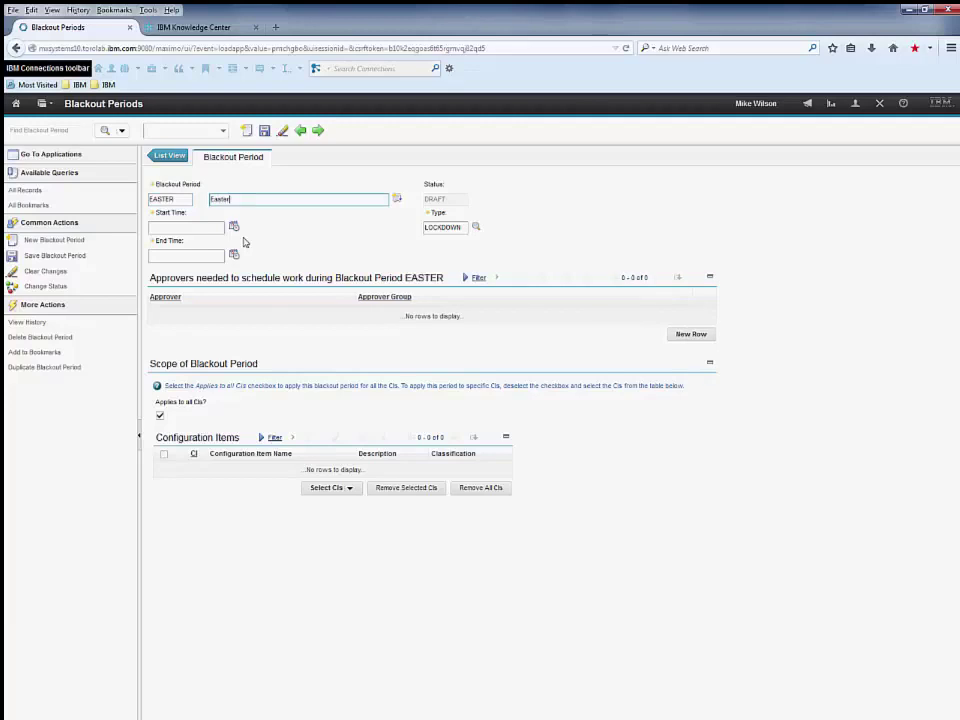
pyautogui.press('Tab')
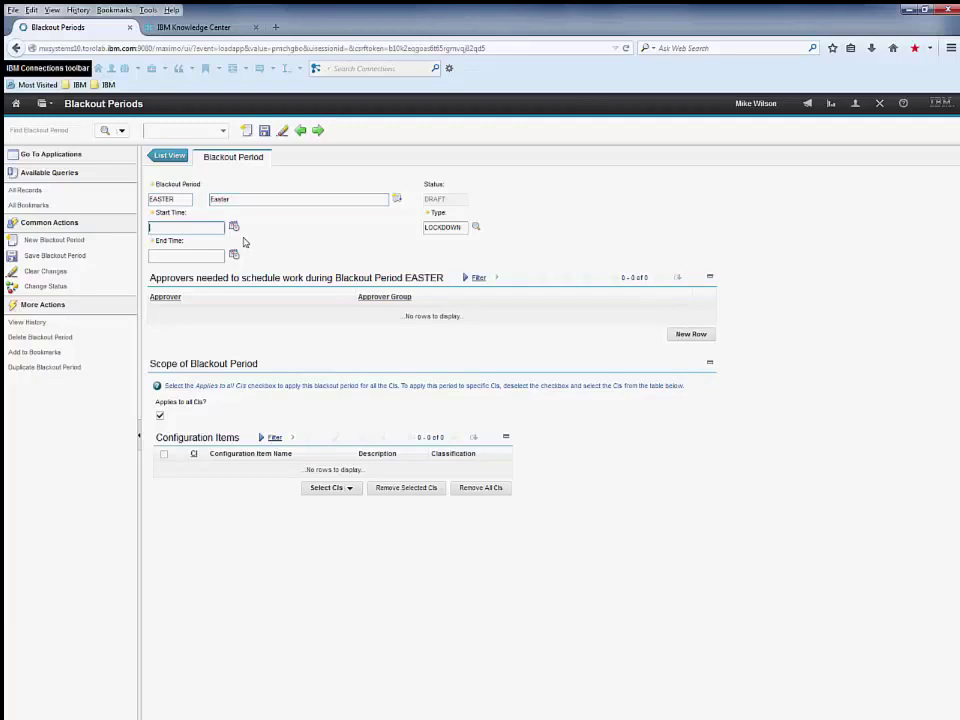
# Step: Set the blackout period's start time to 01/04/2015 and its end time to April 4, 2015 at 22:00:00
pyautogui.write('01/04/2015')
pyautogui.click(234, 255)
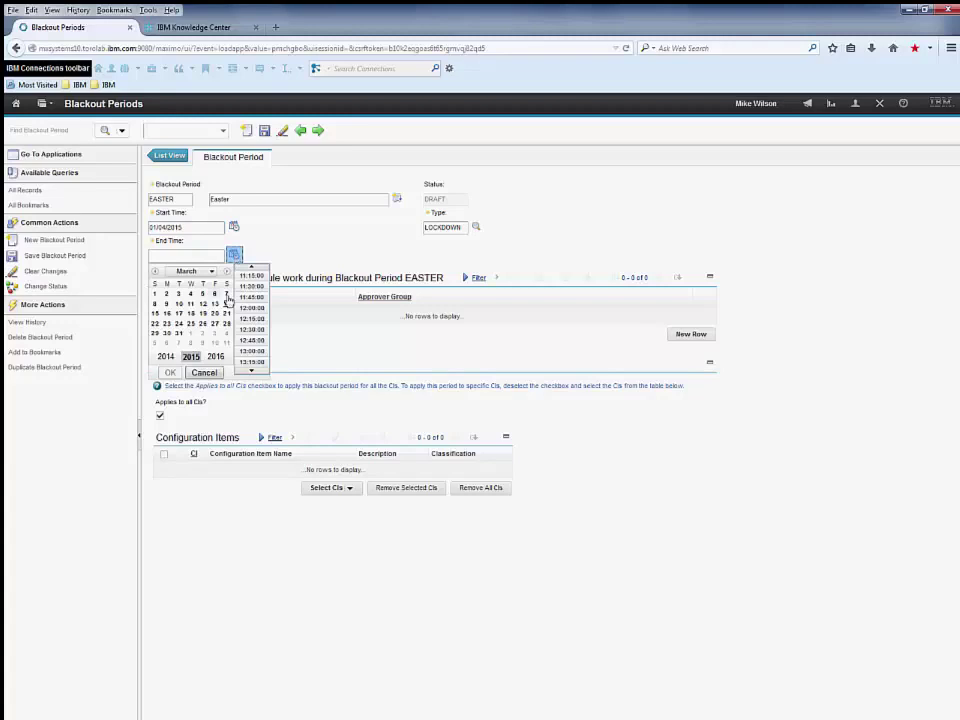
pyautogui.click(200, 271)
pyautogui.click(192, 304)
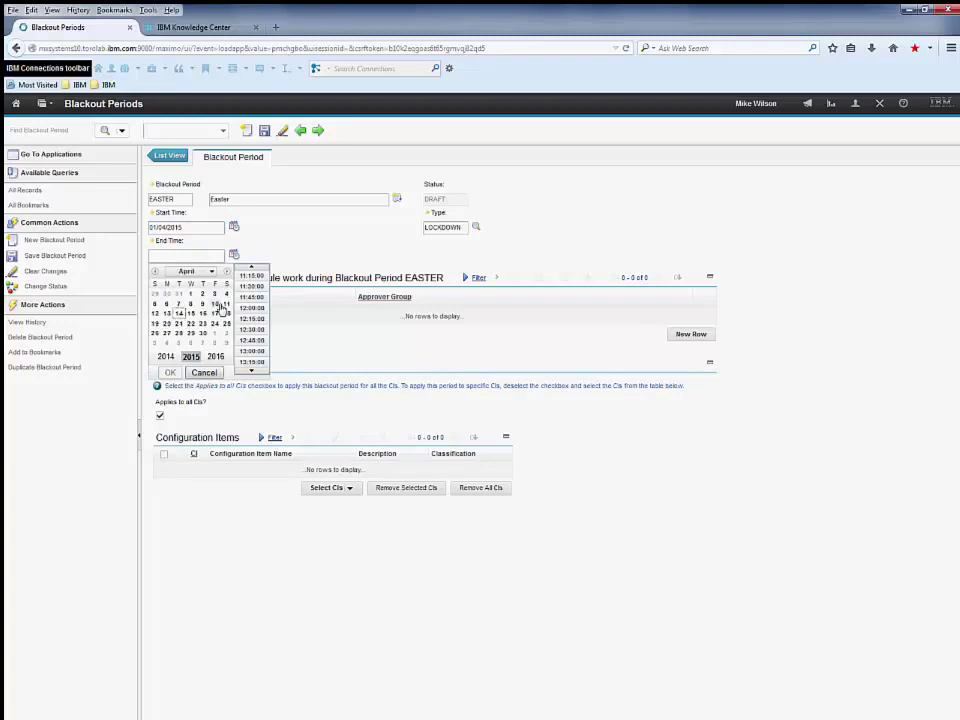
pyautogui.click(226, 293)
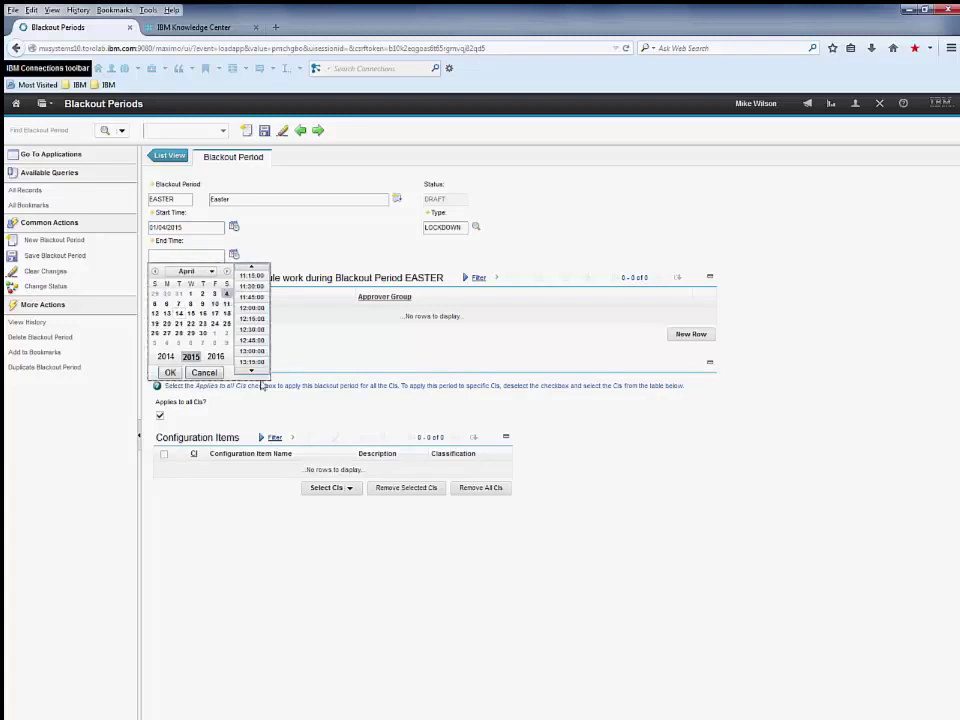
pyautogui.click(254, 371)
pyautogui.click(254, 372)
pyautogui.click(250, 353)
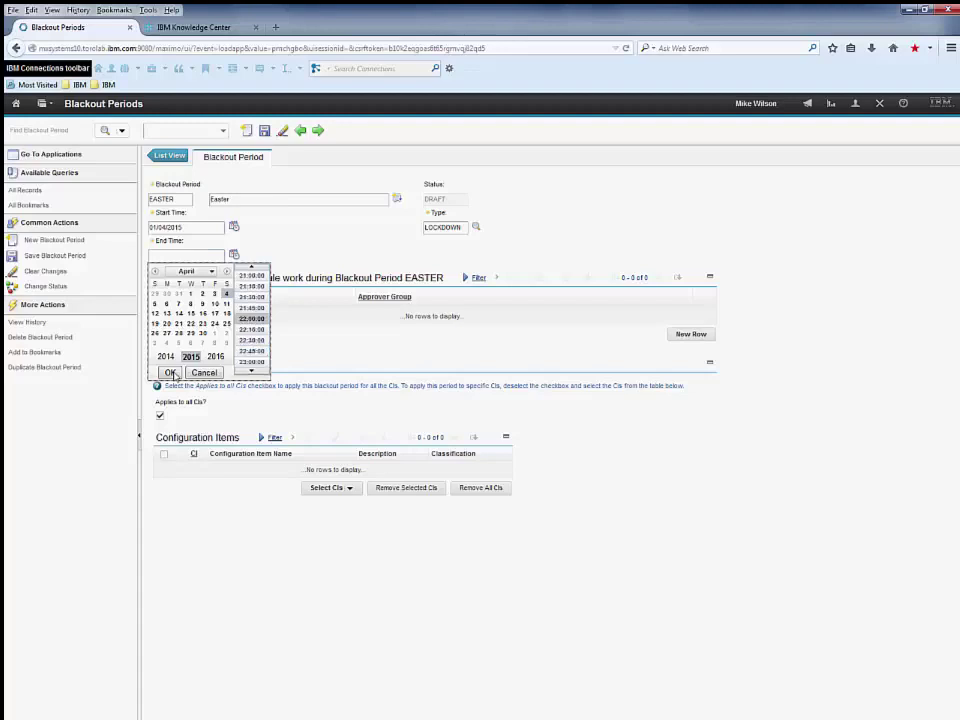
pyautogui.click(170, 372)
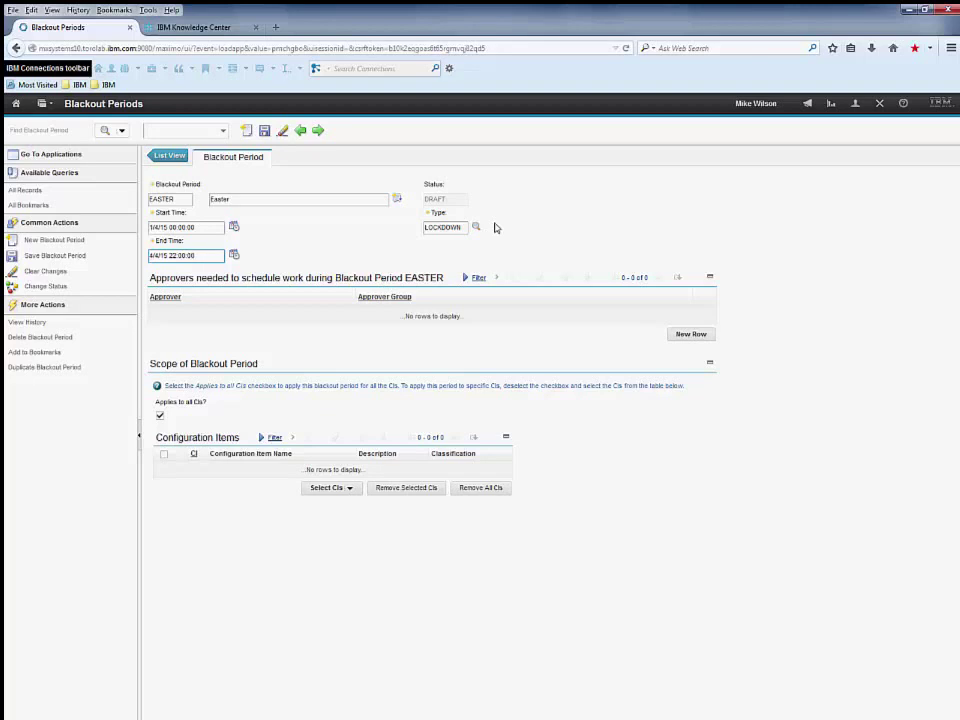
# Step: Check the available blackout types, and add the person from the BEDFORD site as an approver
pyautogui.click(477, 229)
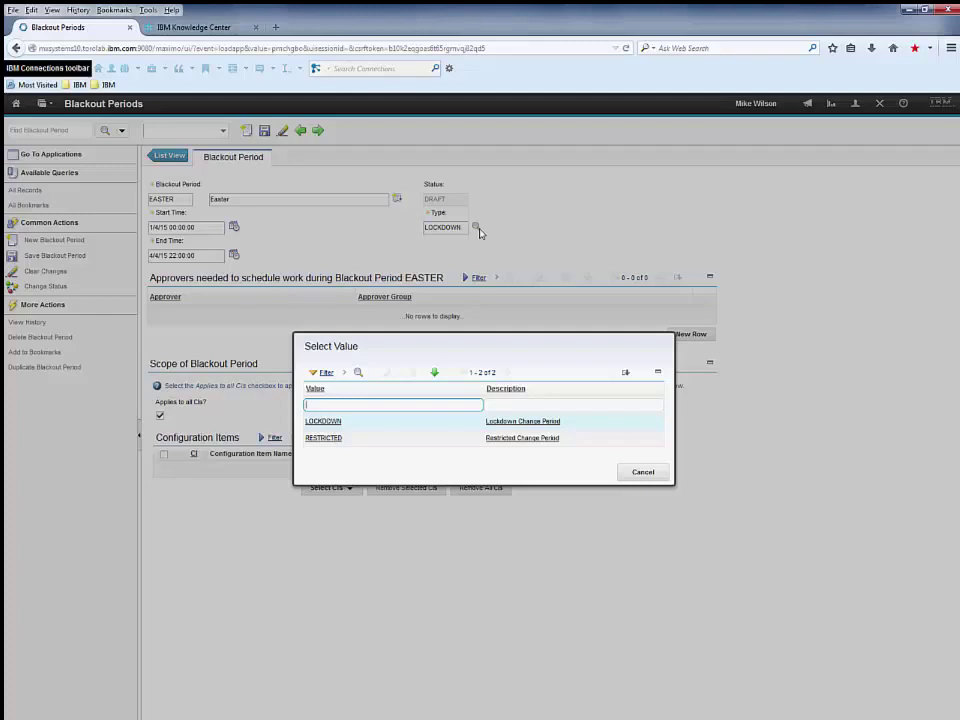
pyautogui.click(661, 475)
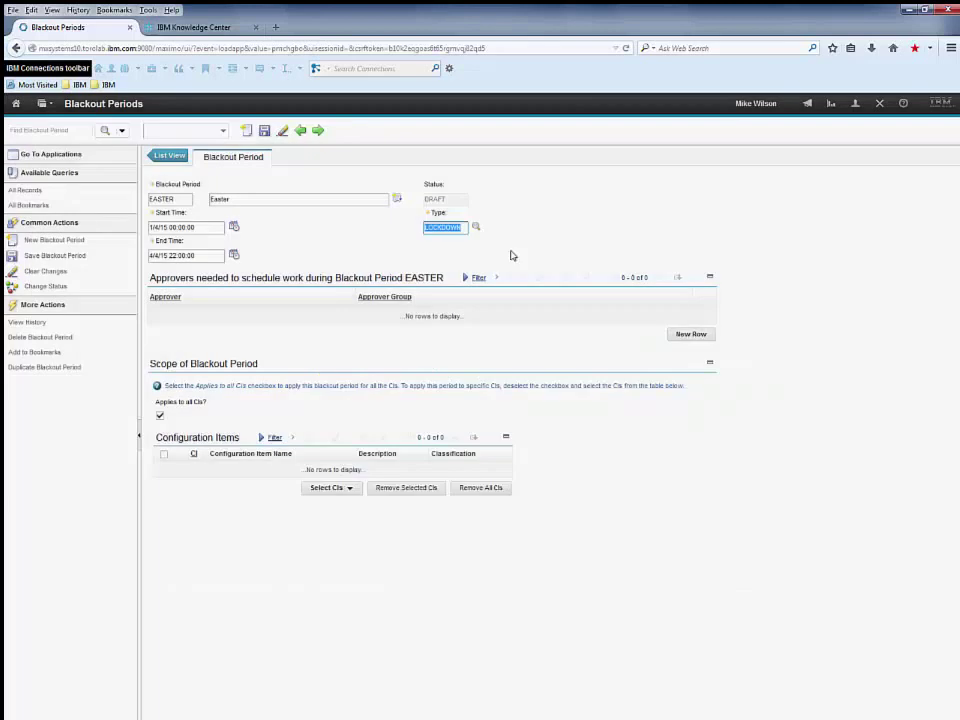
pyautogui.click(691, 335)
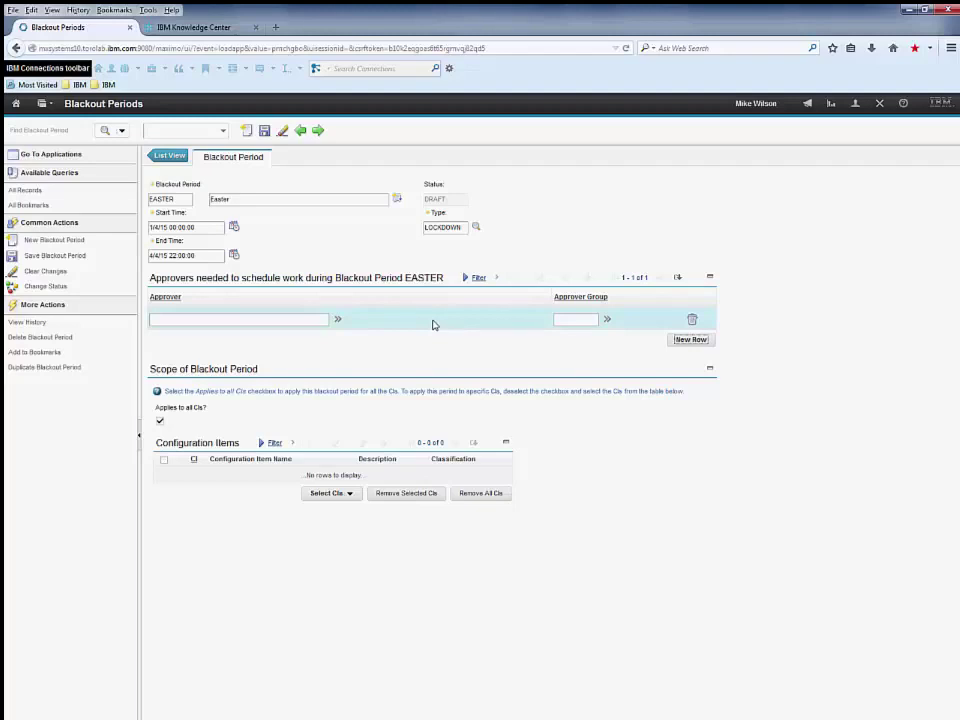
pyautogui.click(338, 319)
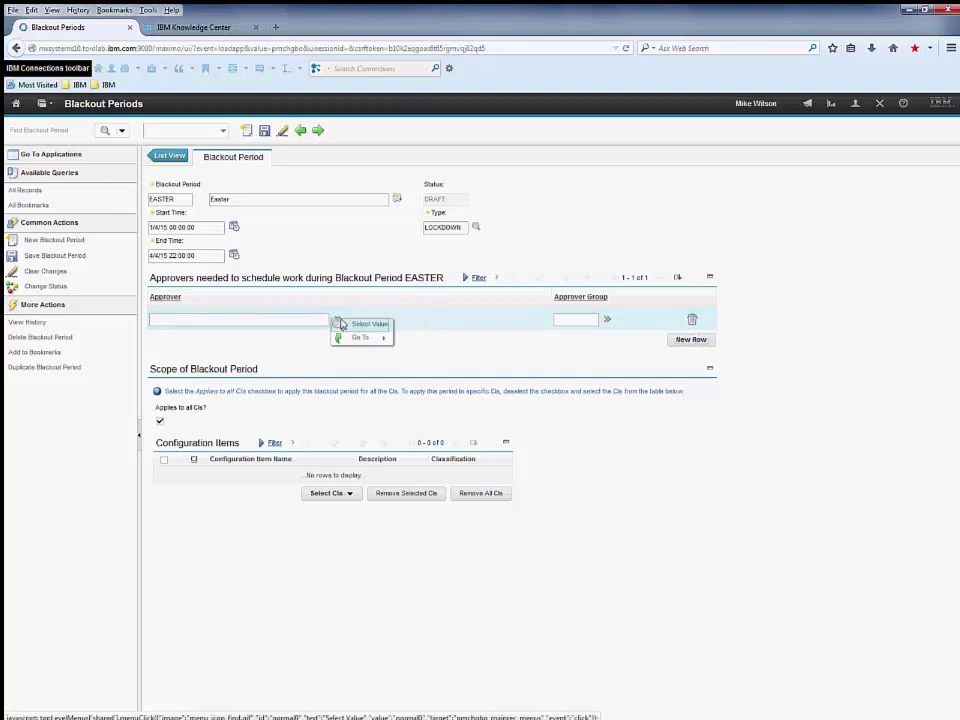
pyautogui.click(365, 324)
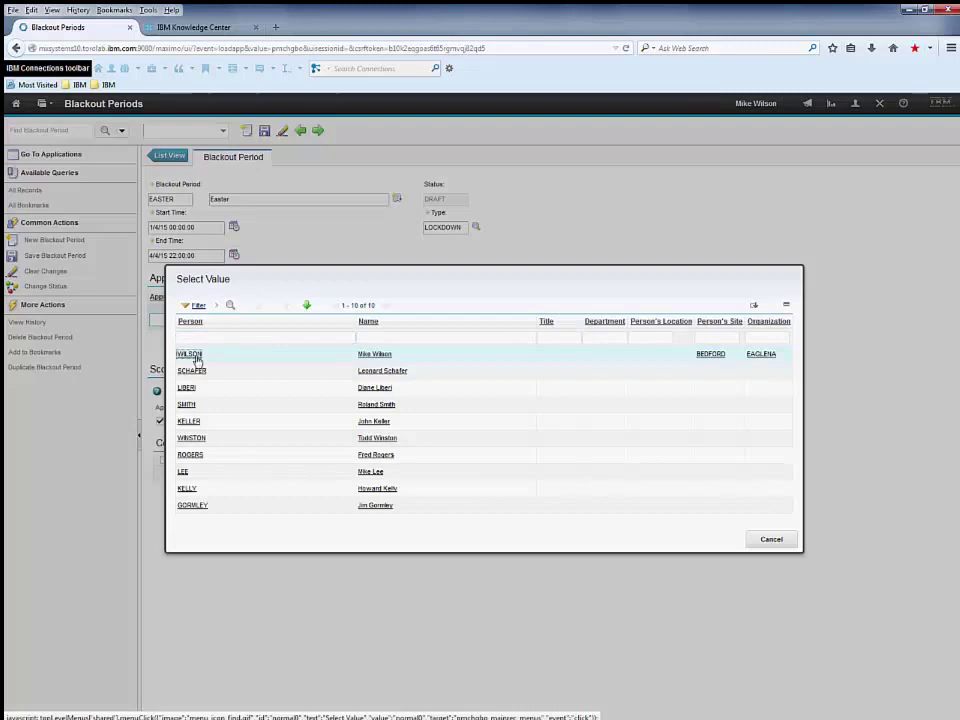
pyautogui.click(190, 355)
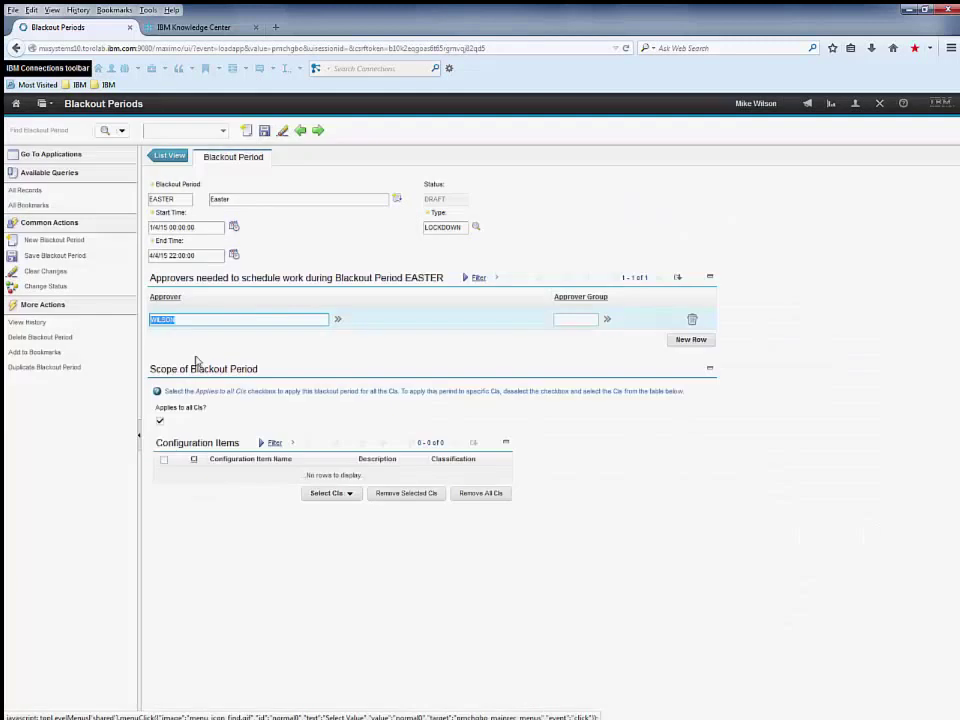
# Step: Check which person groups can be chosen as the approver group
pyautogui.click(607, 321)
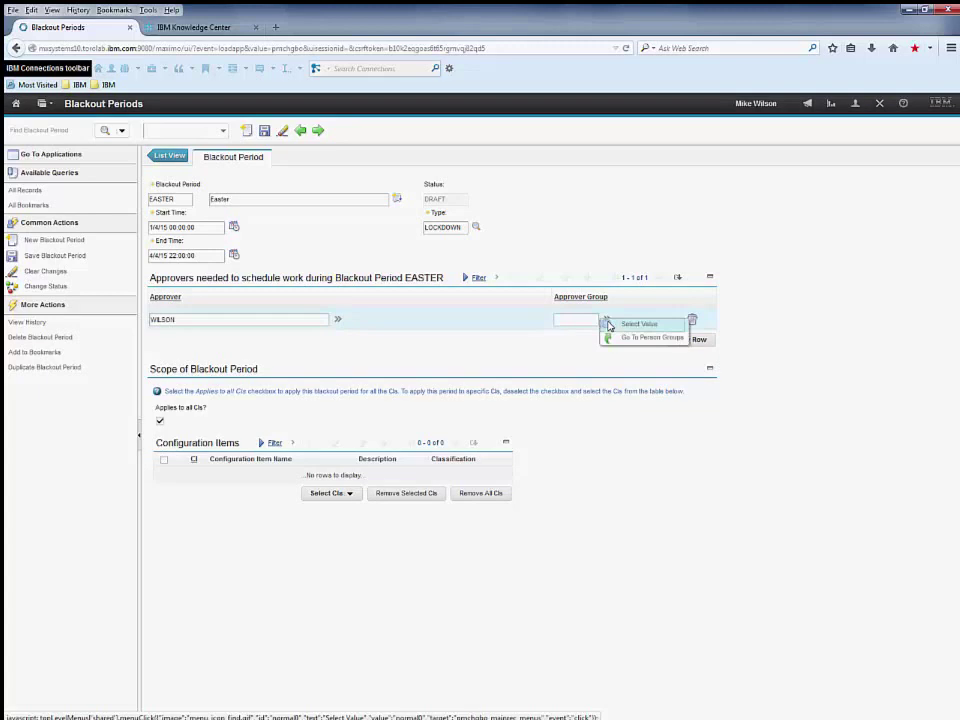
pyautogui.click(609, 325)
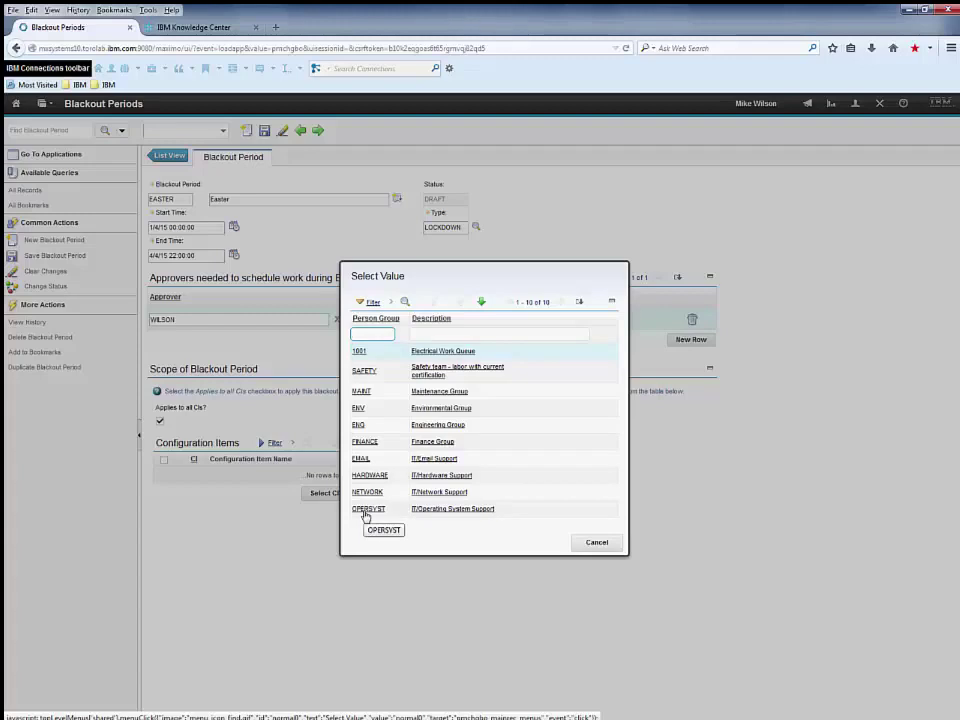
pyautogui.click(597, 543)
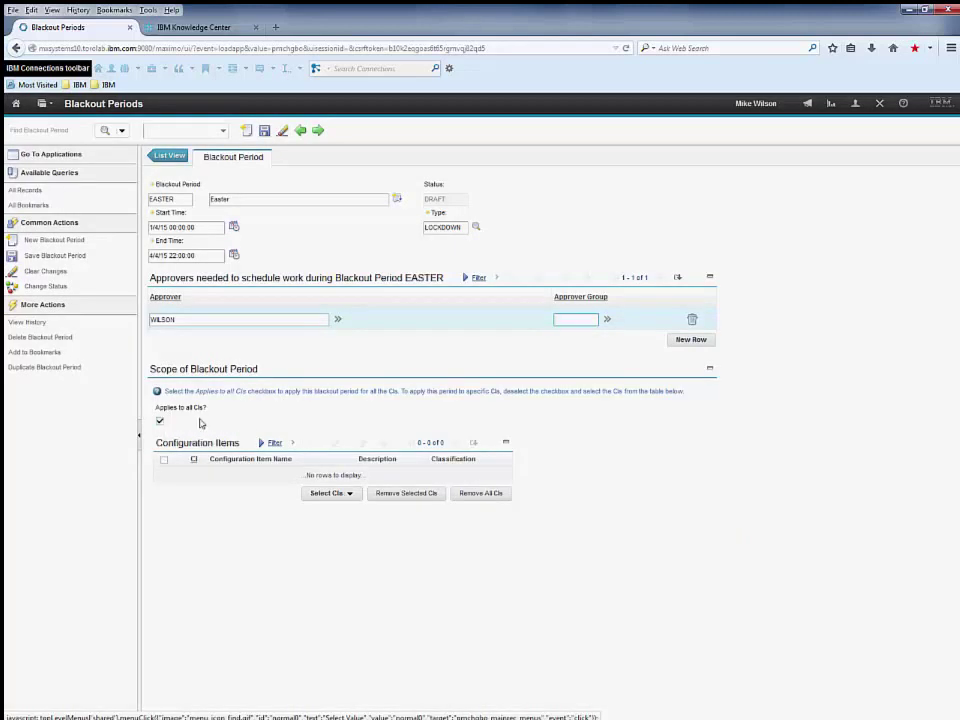
# Step: Try limiting the blackout scope to specific CIs with the CI.DATABASE classification under CIROOT
pyautogui.click(161, 422)
pyautogui.click(351, 493)
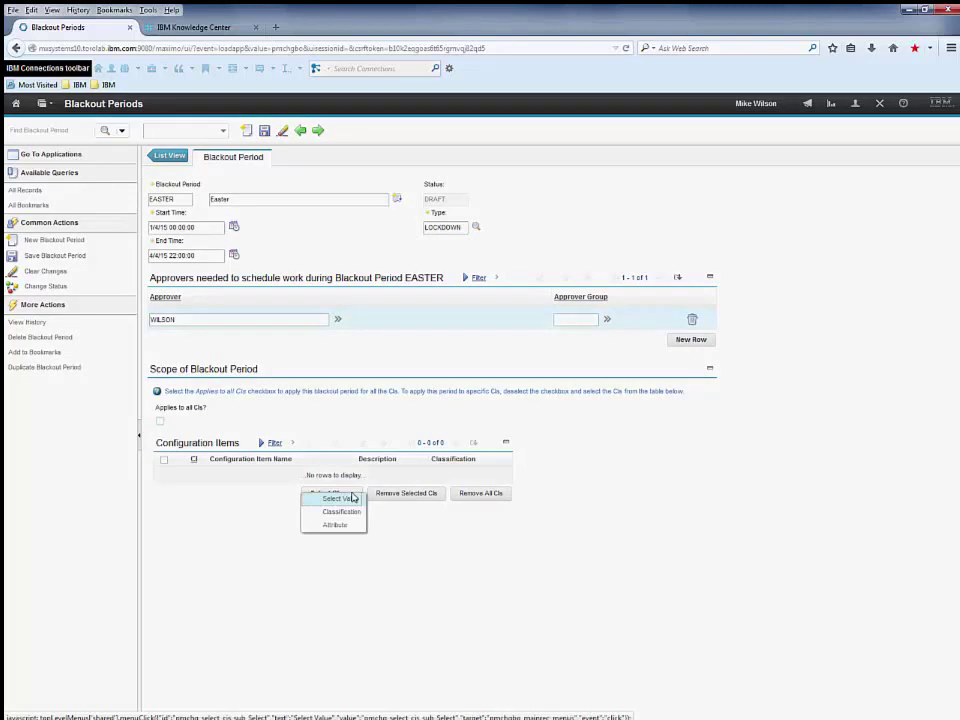
pyautogui.click(351, 498)
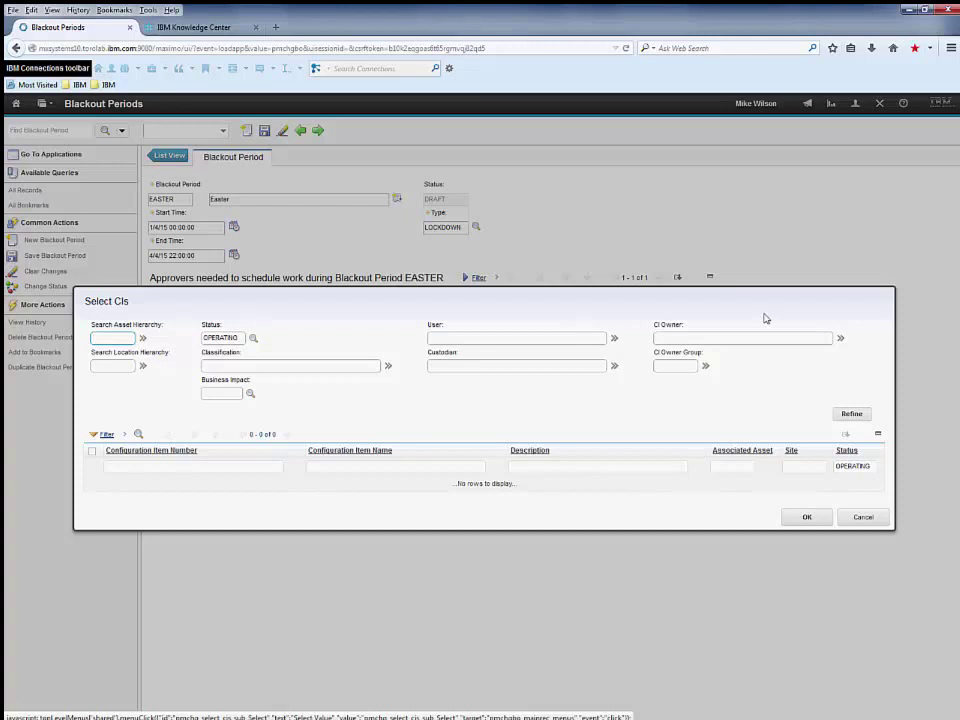
pyautogui.click(385, 368)
pyautogui.click(407, 375)
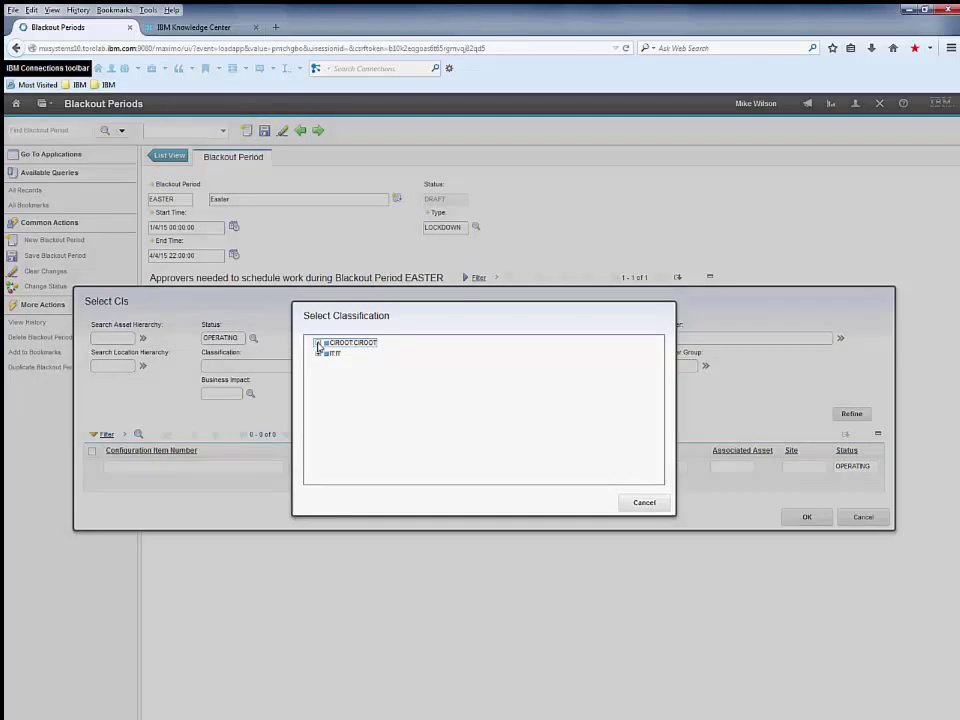
pyautogui.click(318, 344)
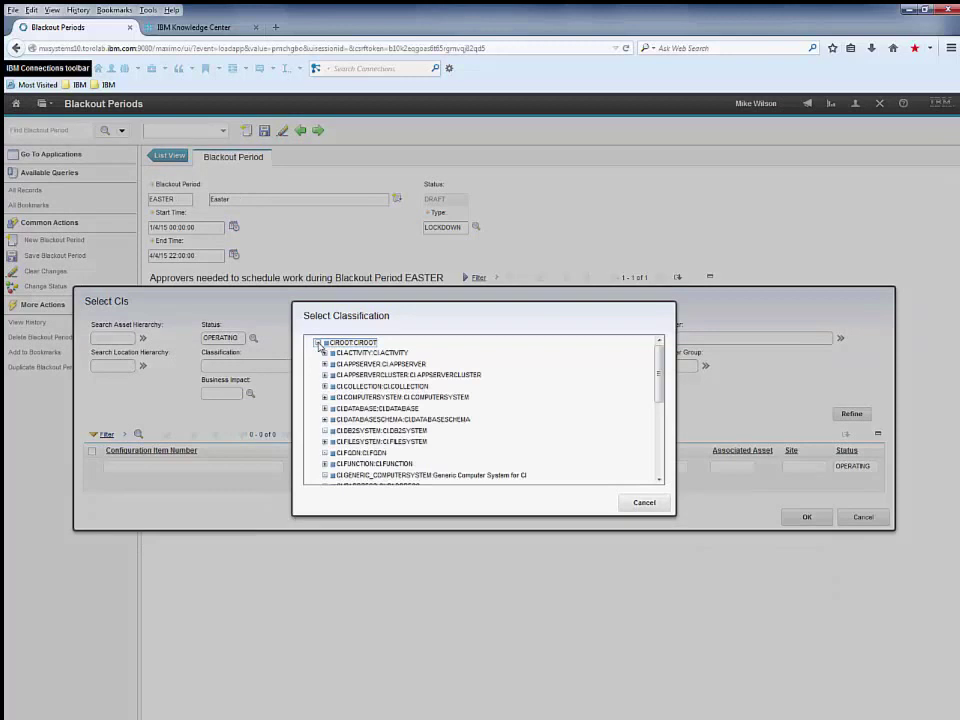
pyautogui.click(337, 411)
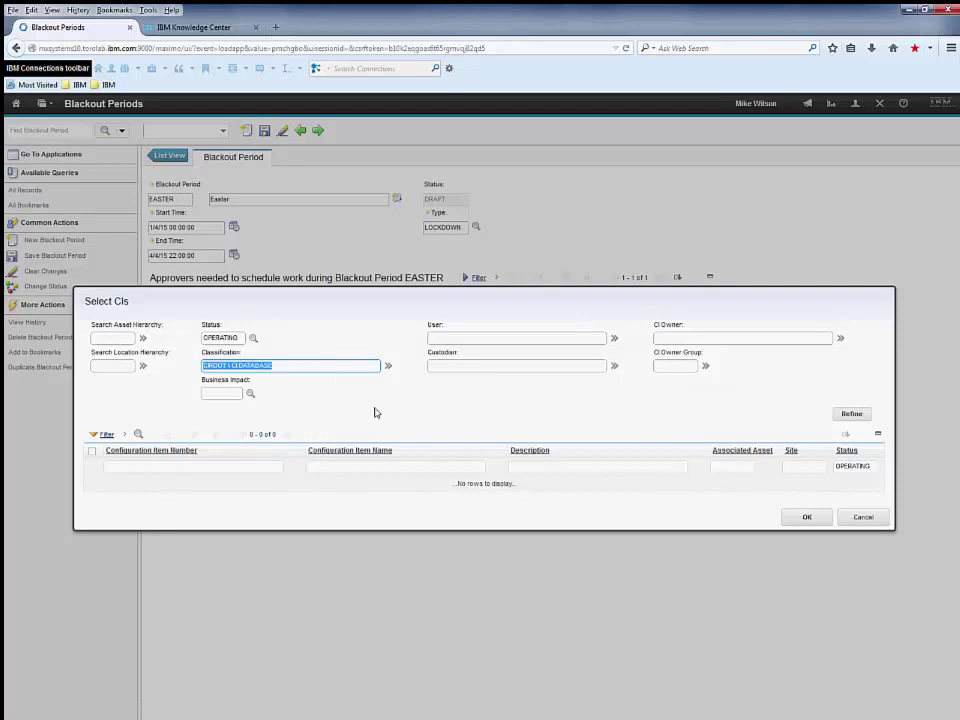
pyautogui.click(865, 519)
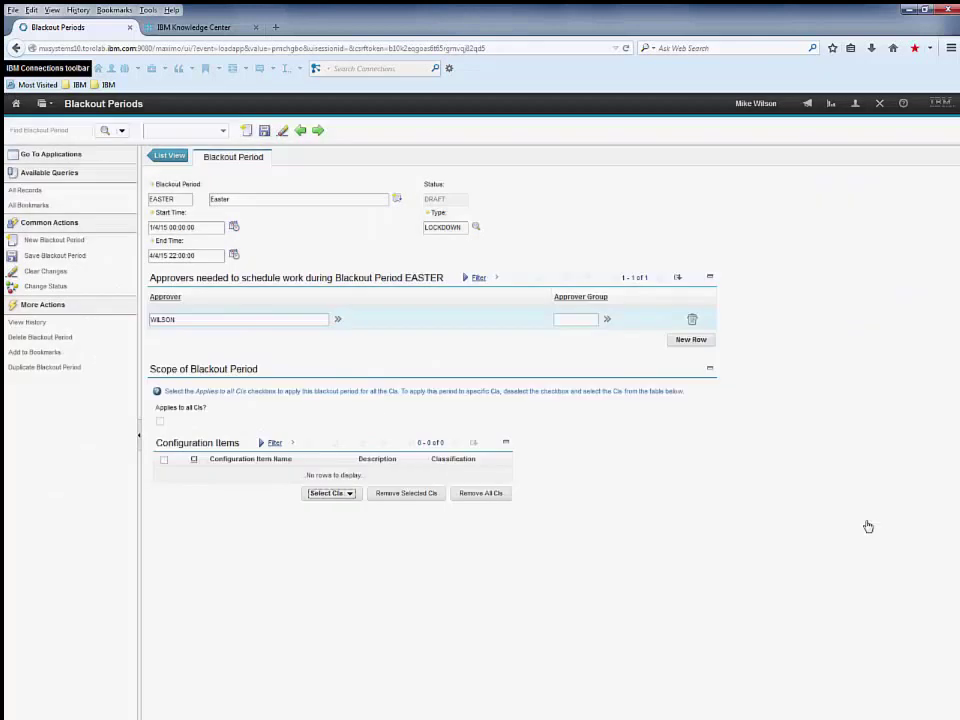
pyautogui.click(160, 421)
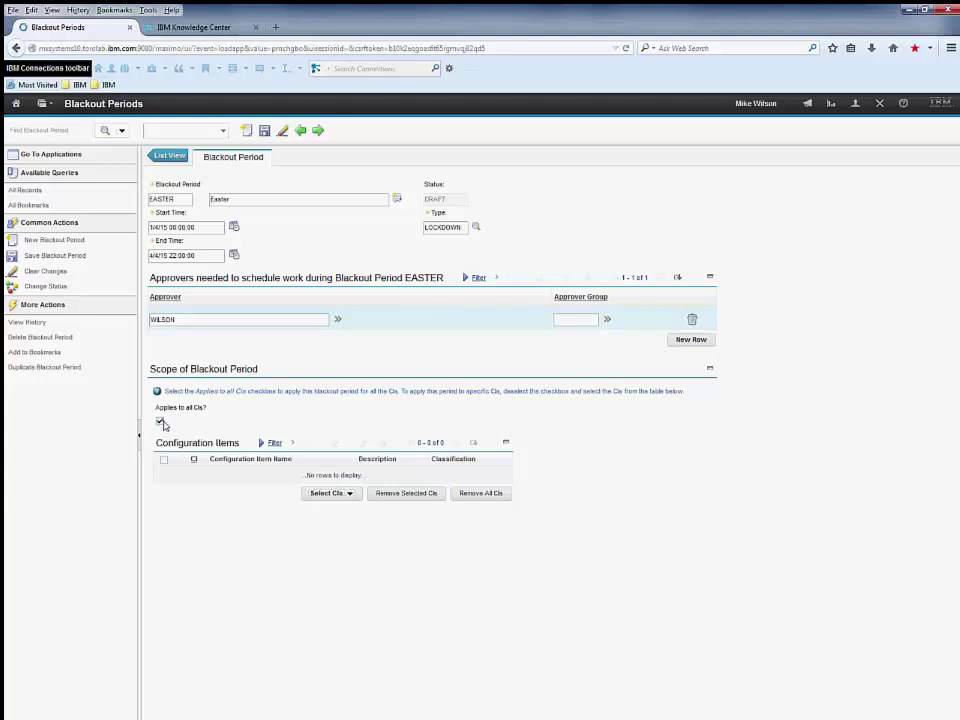
# Step: Save the blackout period record and go to the Configuration Items application under IT Infrastructure
pyautogui.click(265, 131)
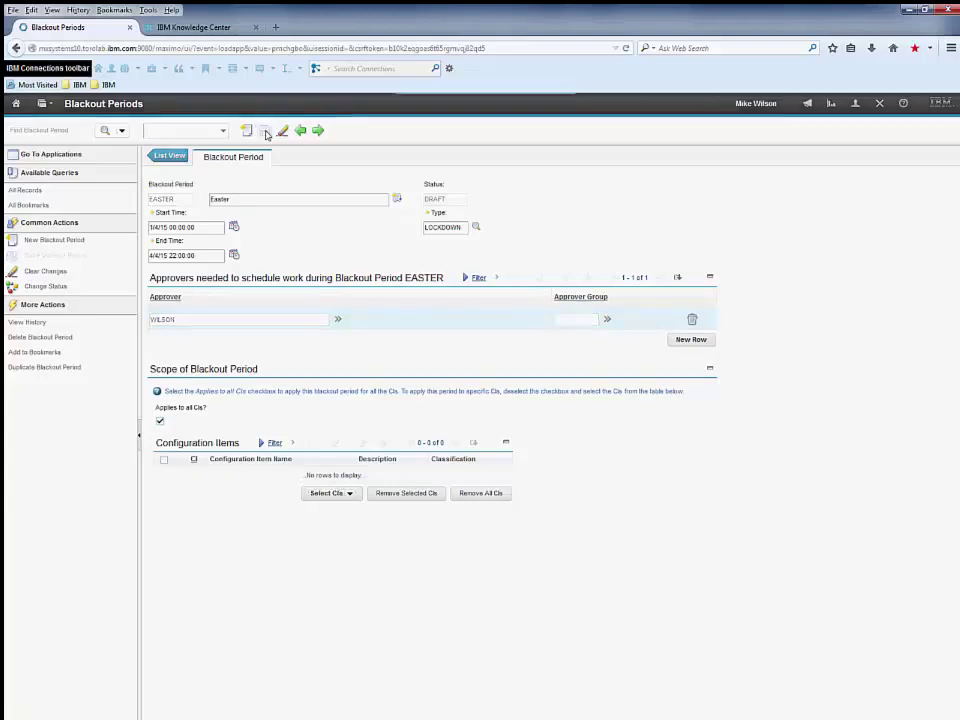
pyautogui.click(66, 155)
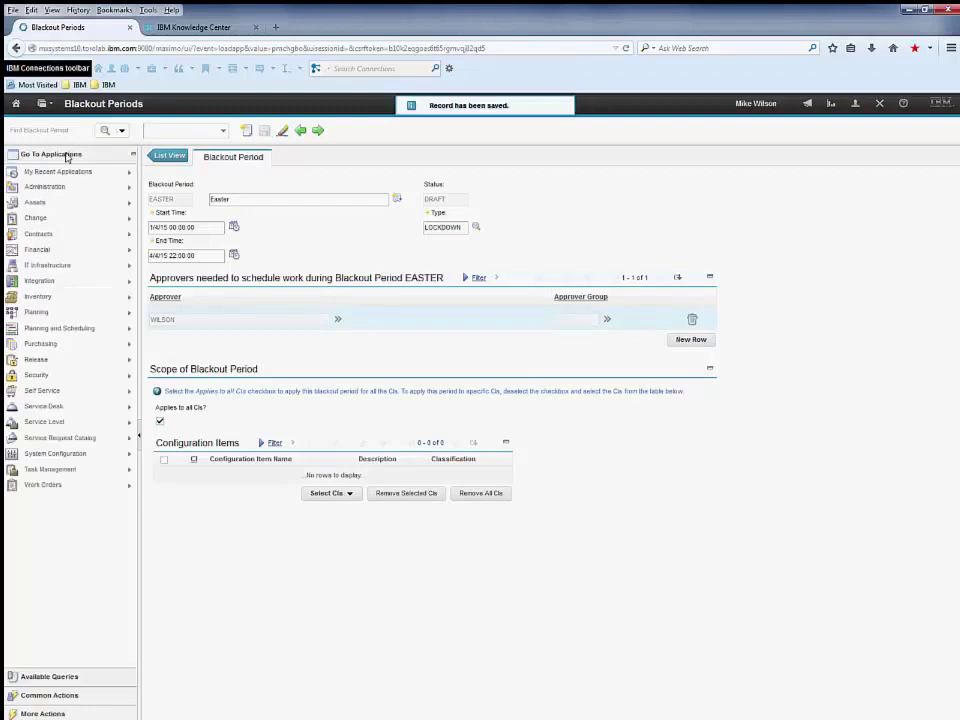
pyautogui.moveTo(66, 272)
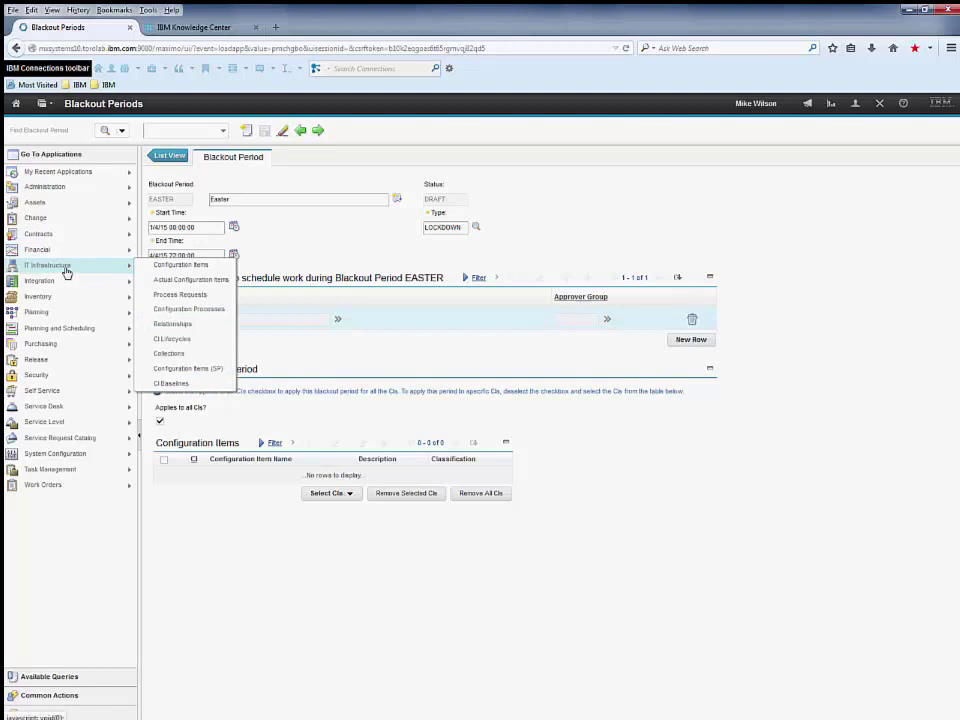
pyautogui.click(177, 266)
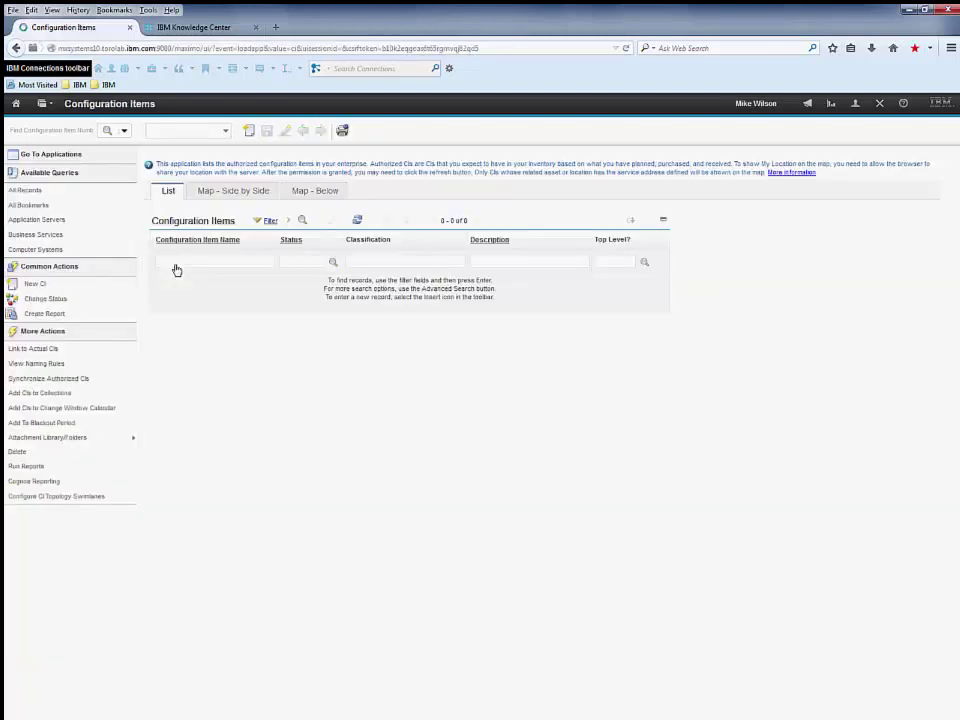
pyautogui.click(175, 265)
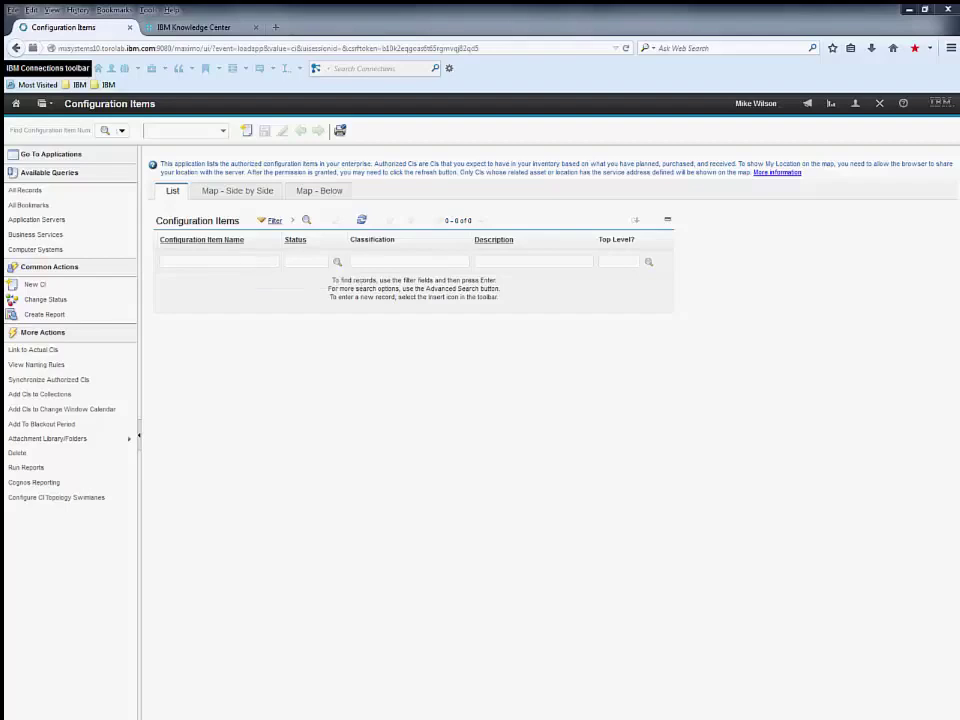
# Step: Filter the configuration items by the name winxp
pyautogui.click(241, 262)
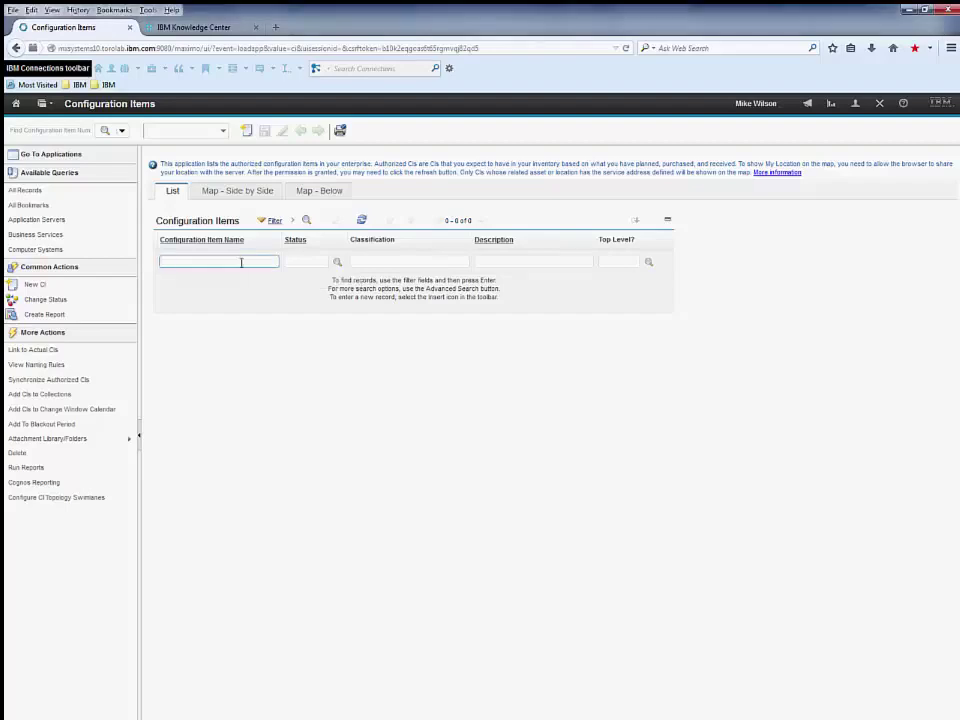
pyautogui.write('wi')
pyautogui.write('l')
pyautogui.write('s')
pyautogui.press('Return')
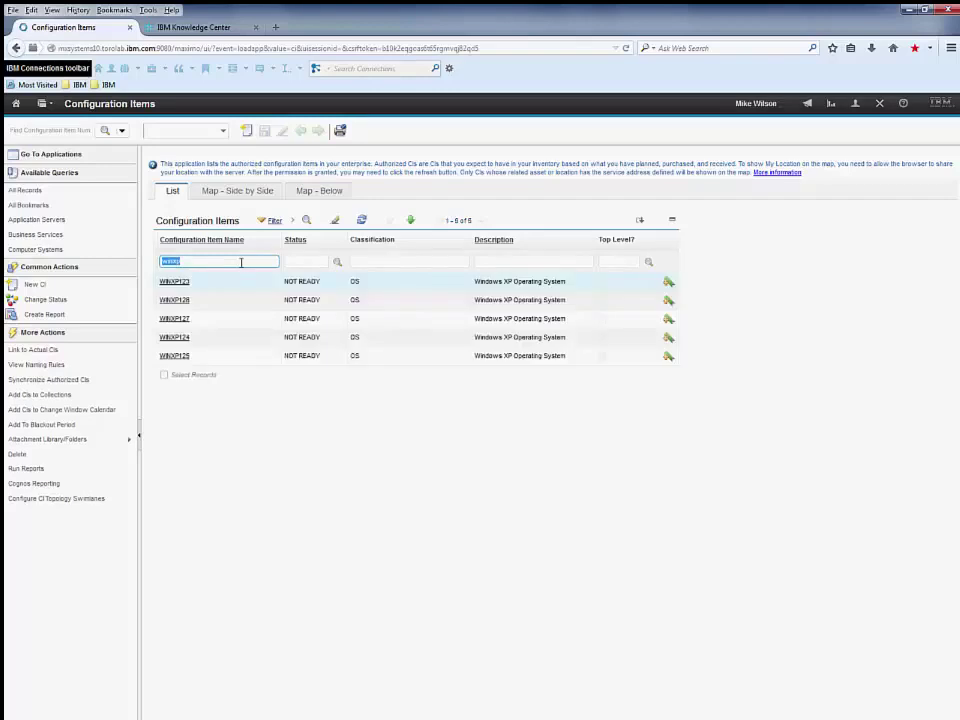
# Step: Open the WINXP123 configuration item and display the calendar section of its CI details
pyautogui.click(173, 282)
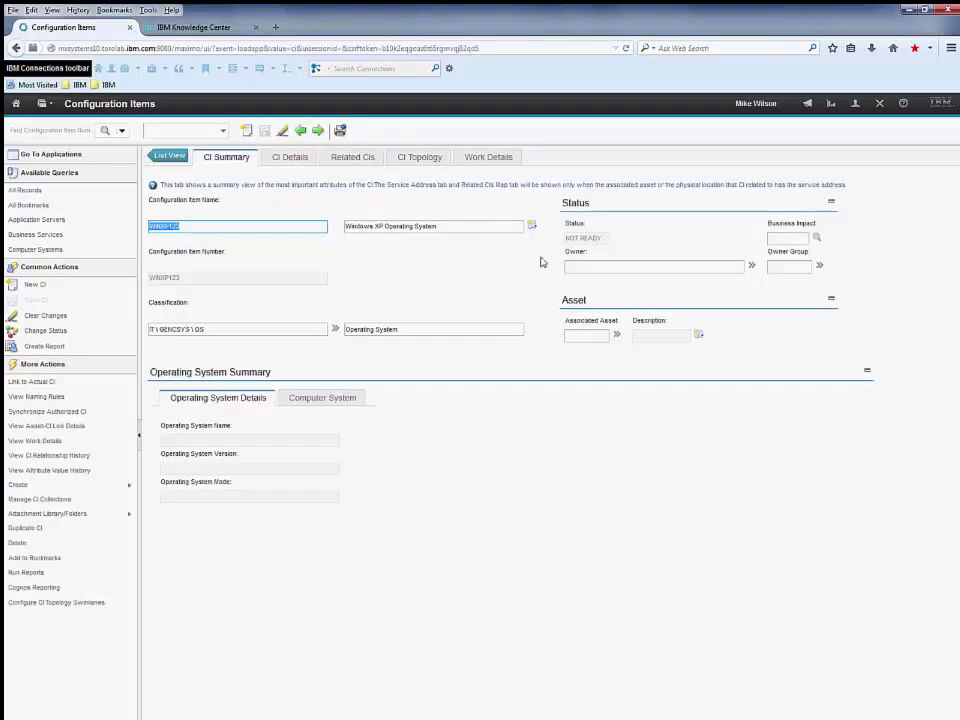
pyautogui.click(288, 159)
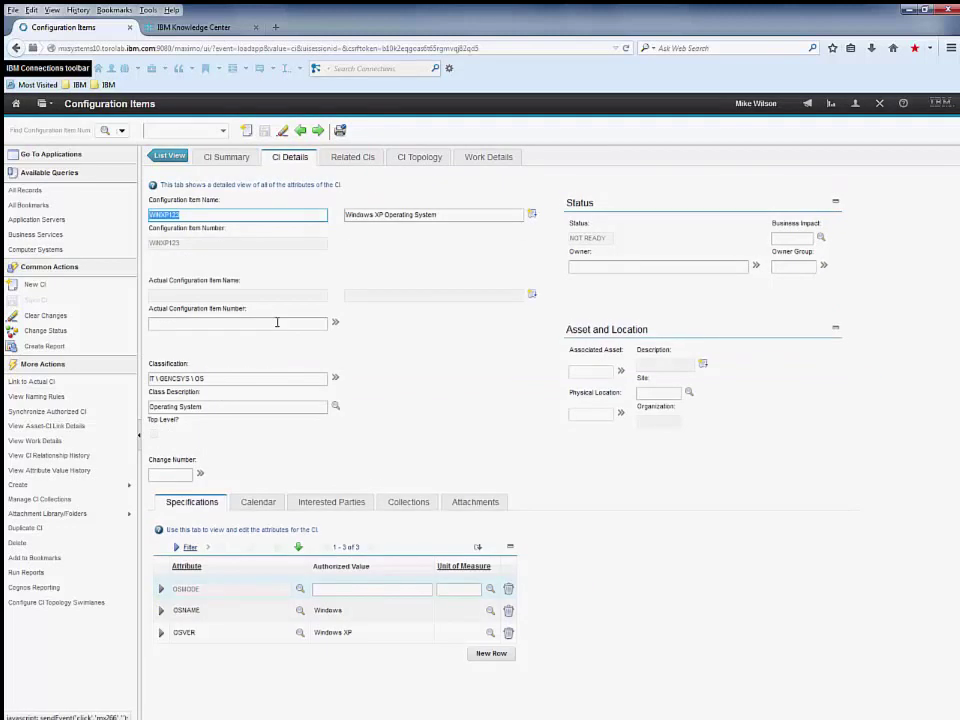
pyautogui.click(260, 503)
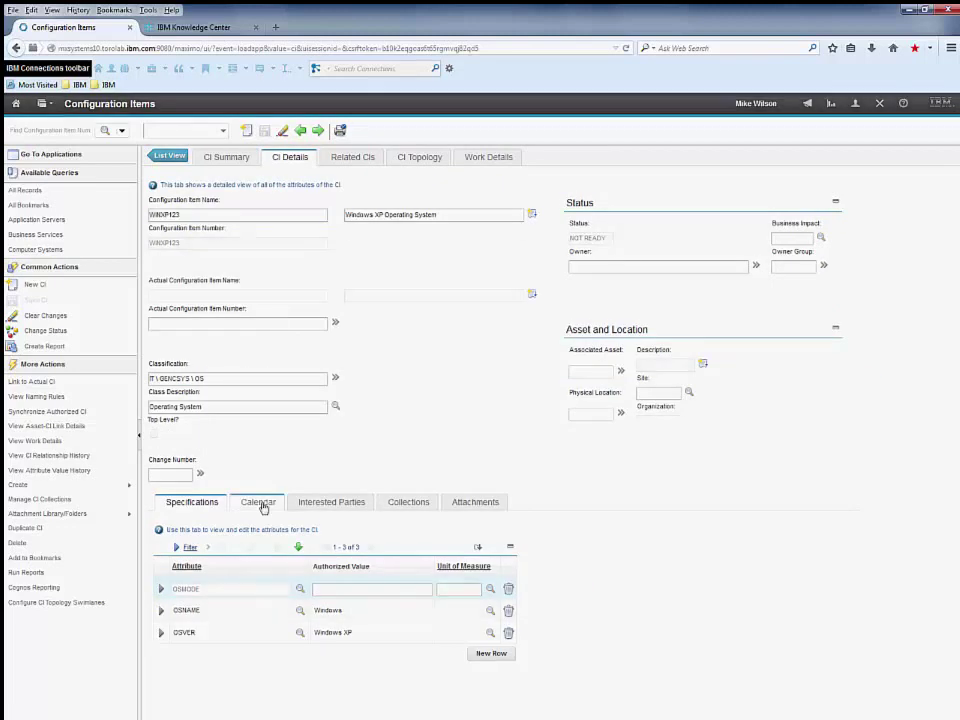